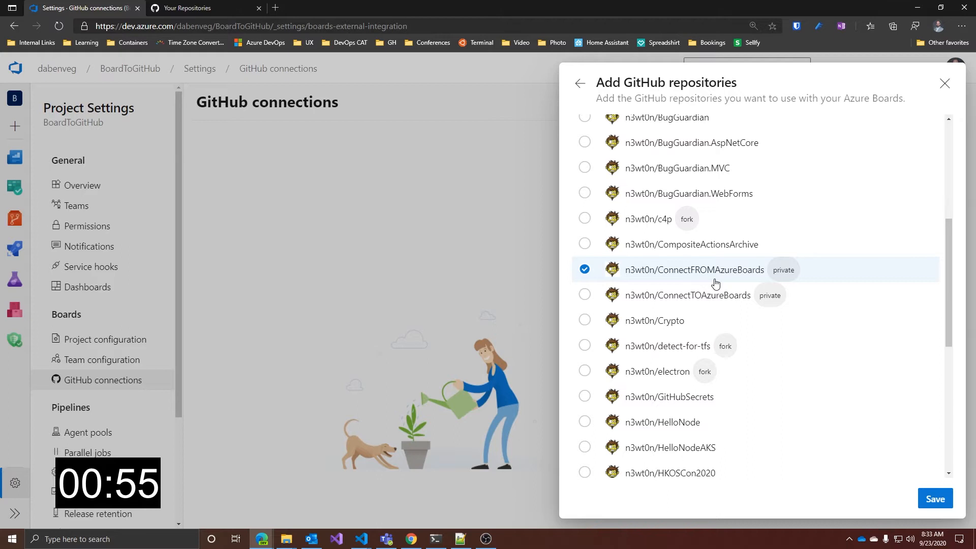
Save the ConnectFROMAzureBoards repository as the project's GitHub connection and approve the Azure Boards app installation for the selected repositories
{"action": "left_click", "coordinate": [935, 499]}
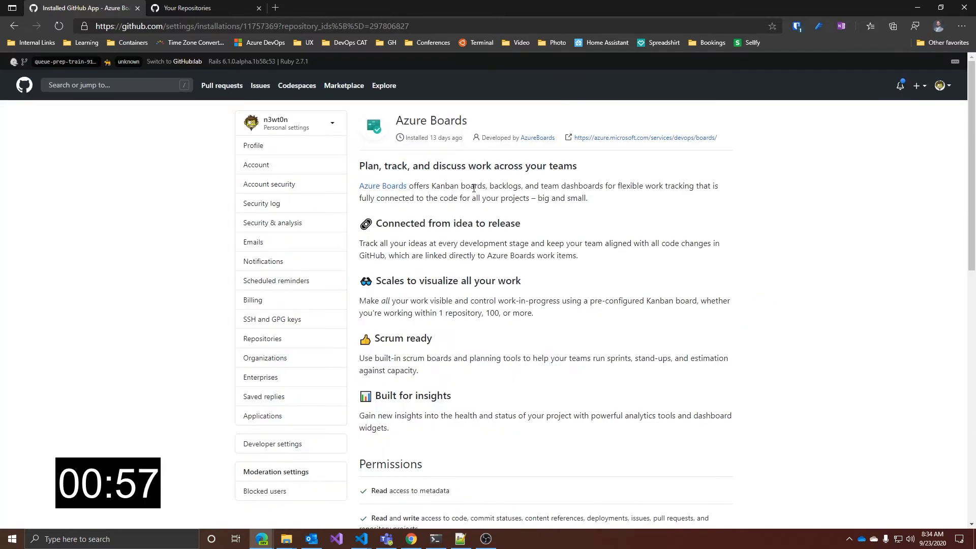
{"action": "scroll", "coordinate": [473, 188], "scroll_direction": "down", "scroll_amount": 10}
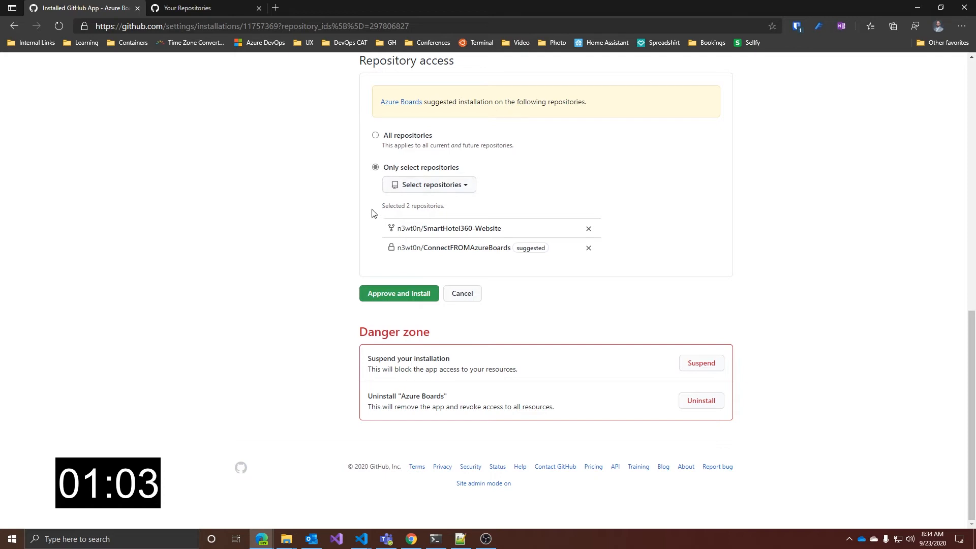
{"action": "left_click", "coordinate": [381, 298]}
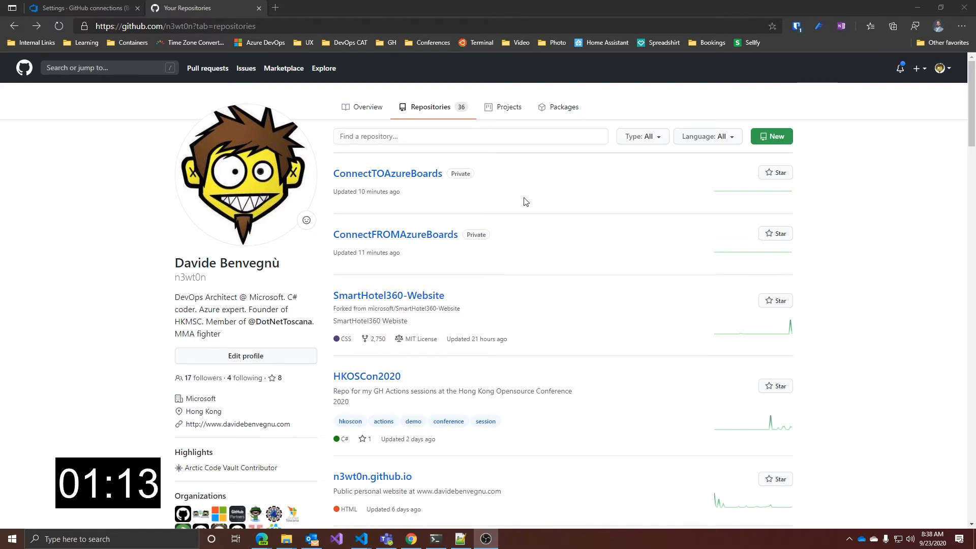
Find the Azure Boards app in the GitHub Marketplace and complete the order for its Free plan
{"action": "left_click", "coordinate": [437, 266]}
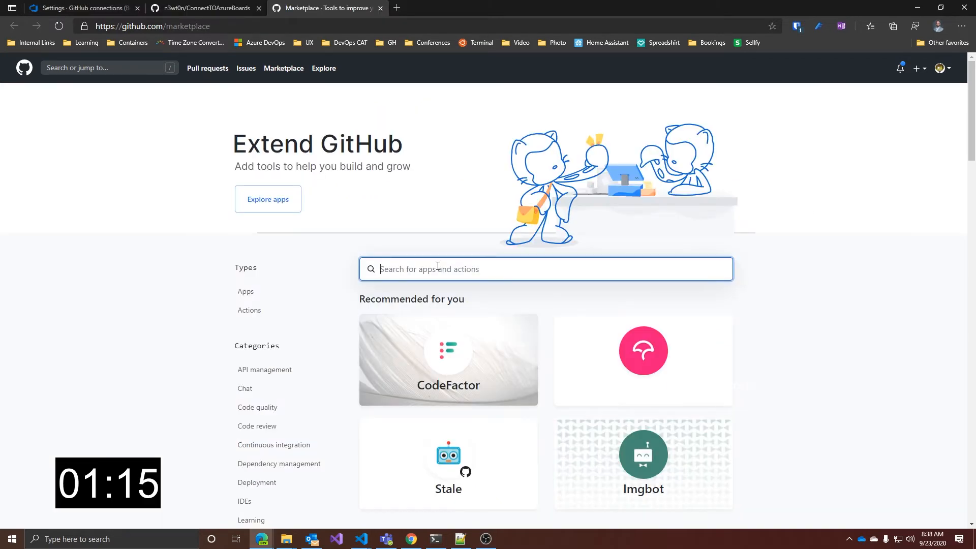
{"action": "type", "text": "azure boards"}
{"action": "key", "text": "Return"}
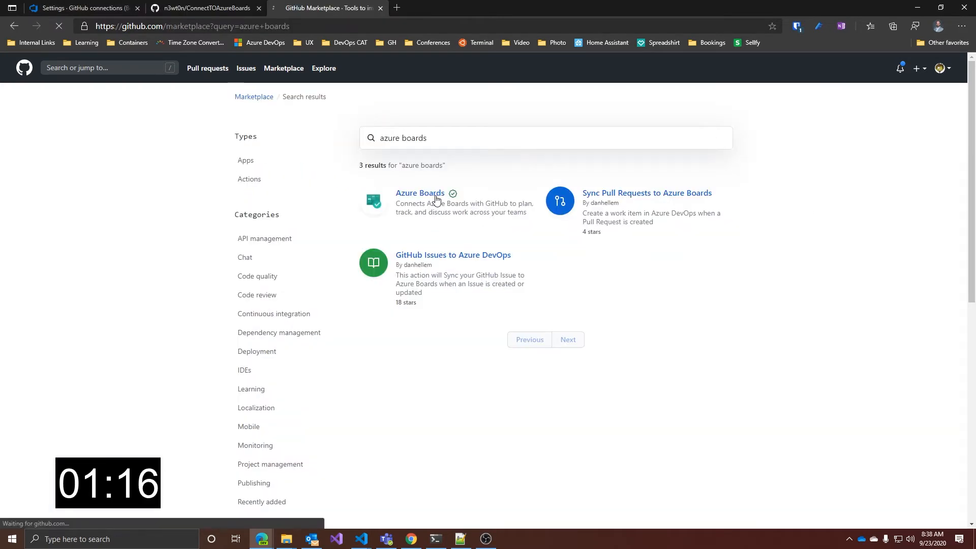
{"action": "scroll", "coordinate": [442, 226], "scroll_direction": "down", "scroll_amount": 15}
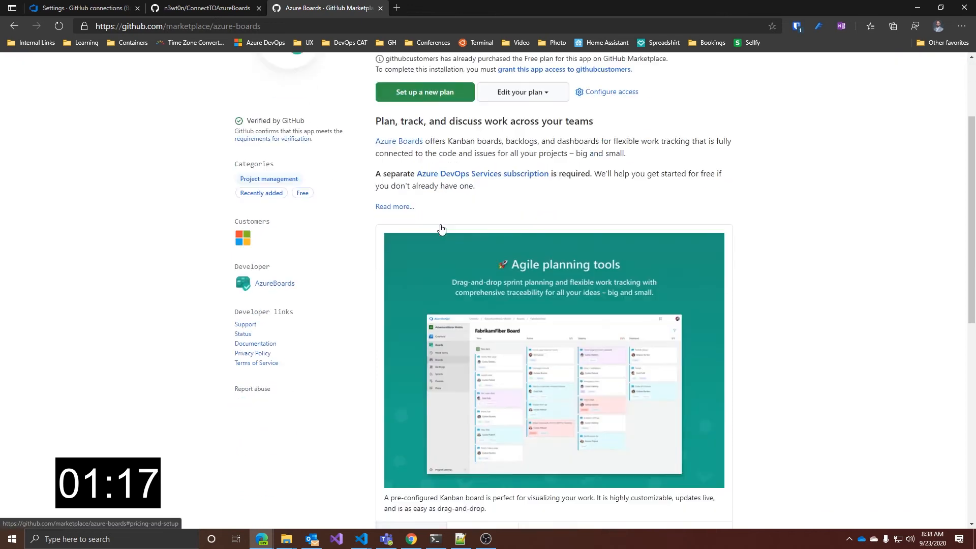
{"action": "left_click", "coordinate": [565, 389]}
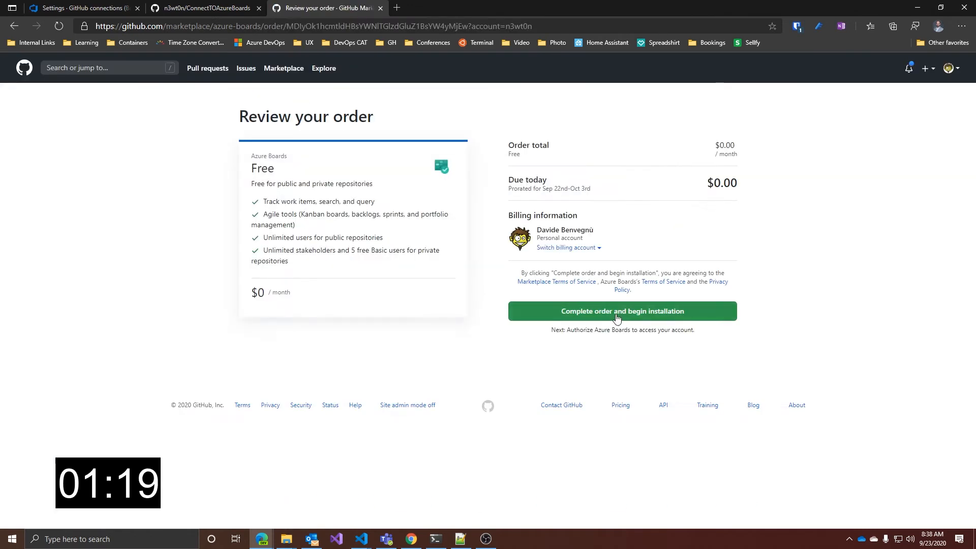
{"action": "left_click", "coordinate": [617, 316]}
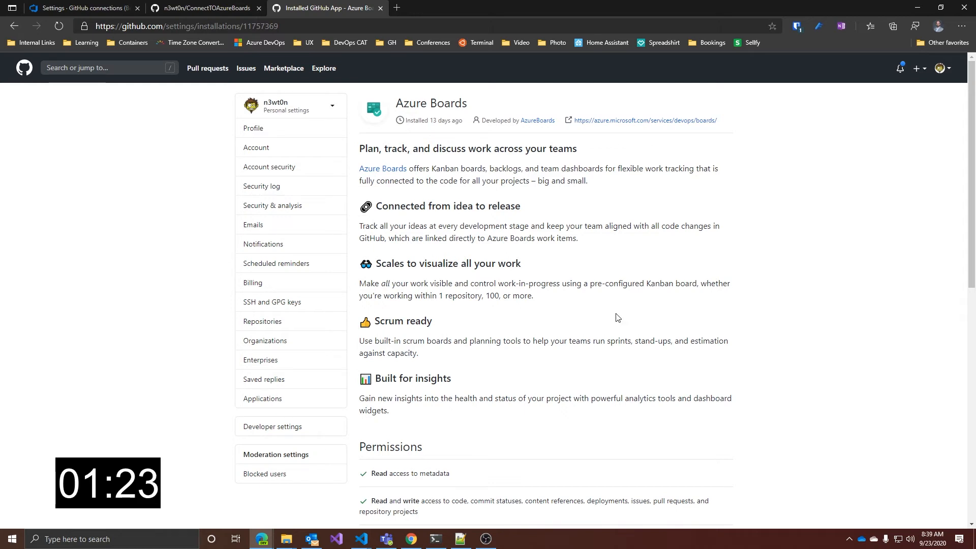
Add the ConnectTOAzureBoards repository to the Azure Boards app's selected repository access and save it
{"action": "scroll", "coordinate": [617, 317], "scroll_direction": "down", "scroll_amount": 5}
{"action": "scroll", "coordinate": [617, 317], "scroll_direction": "down", "scroll_amount": 1}
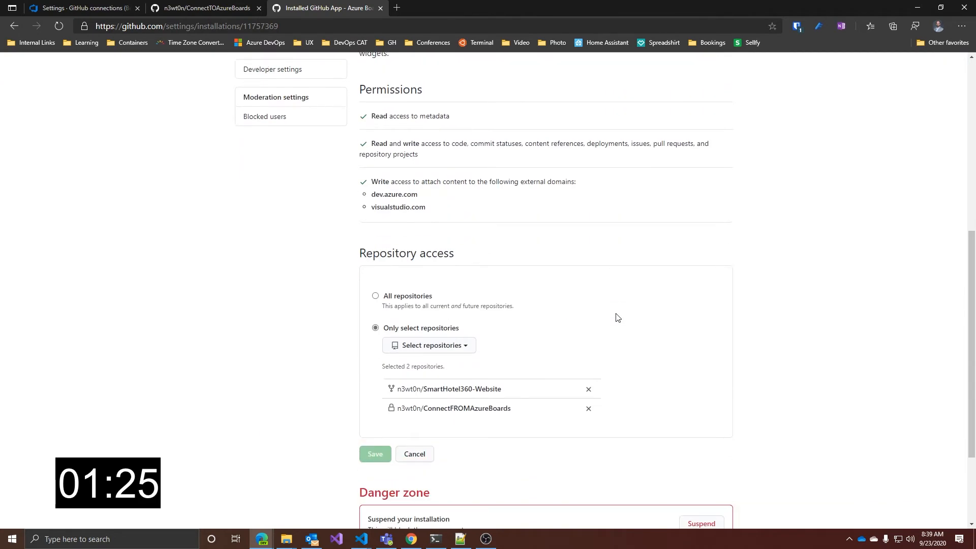
{"action": "left_click", "coordinate": [475, 345]}
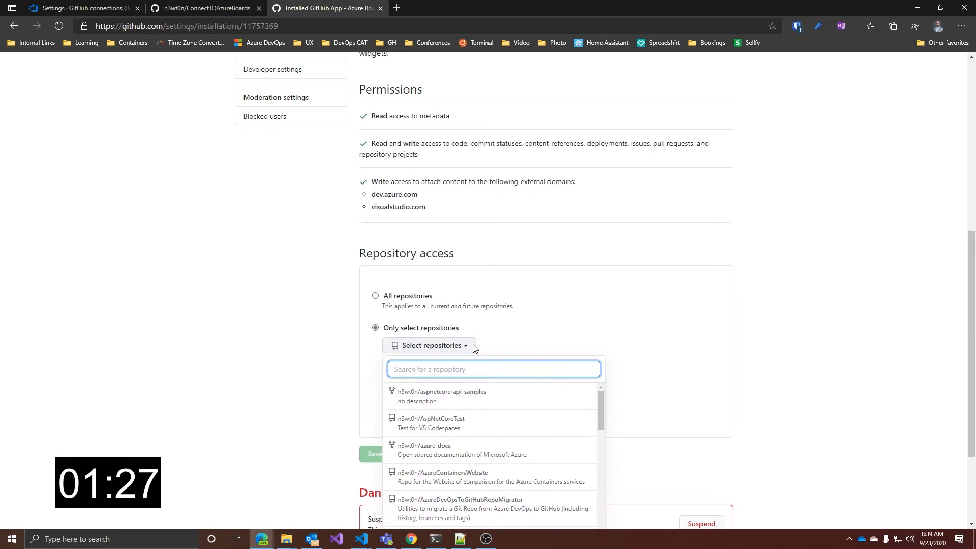
{"action": "type", "text": "conne"}
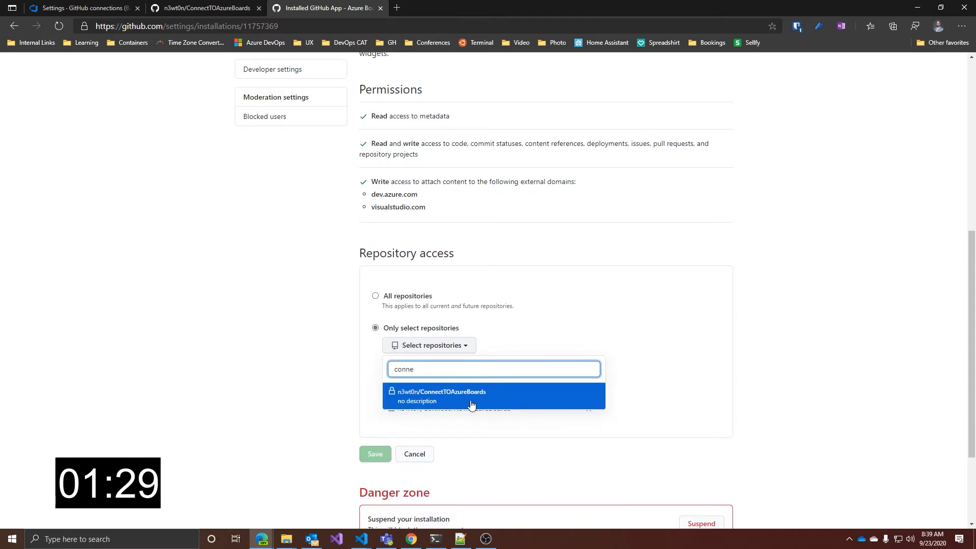
{"action": "left_click", "coordinate": [472, 404]}
{"action": "left_click", "coordinate": [375, 471]}
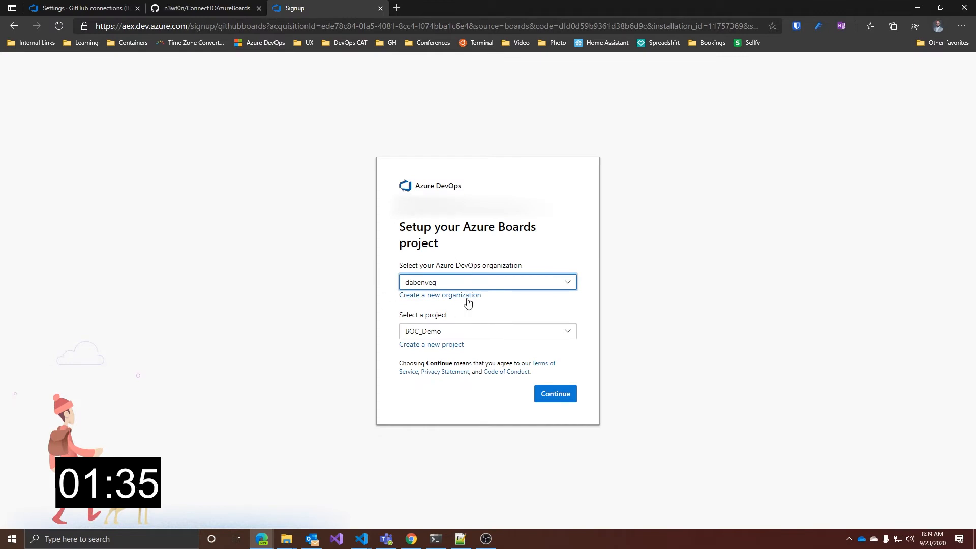
Set up Azure Boards with the BoardFROMGitHub project in the dabenveg organization and confirm ConnectTOAzureBoards as its GitHub repository
{"action": "left_click", "coordinate": [518, 335]}
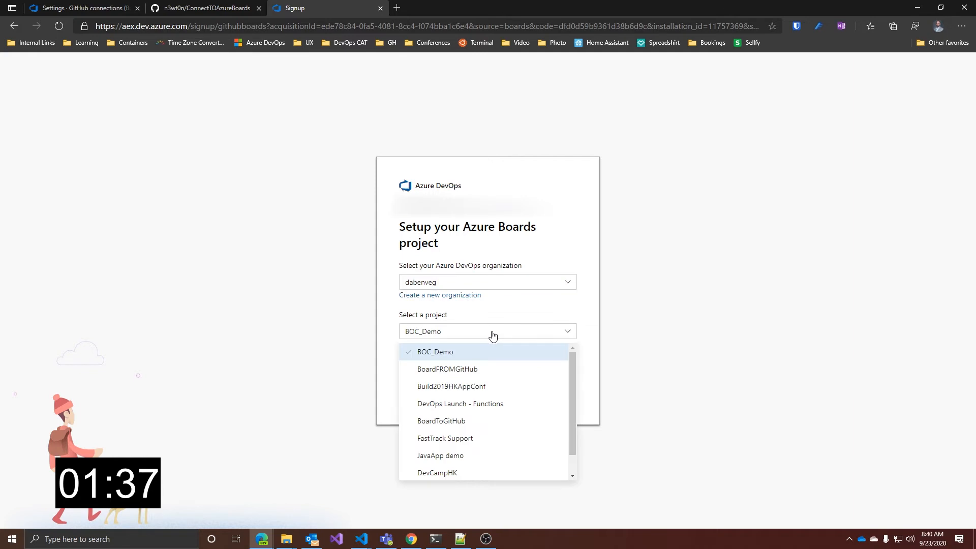
{"action": "left_click", "coordinate": [490, 374]}
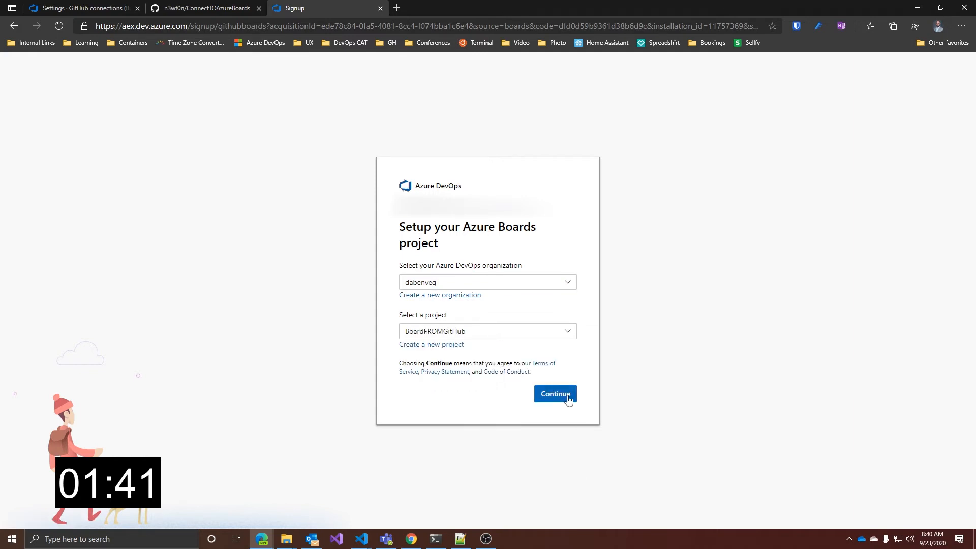
{"action": "left_click", "coordinate": [564, 396]}
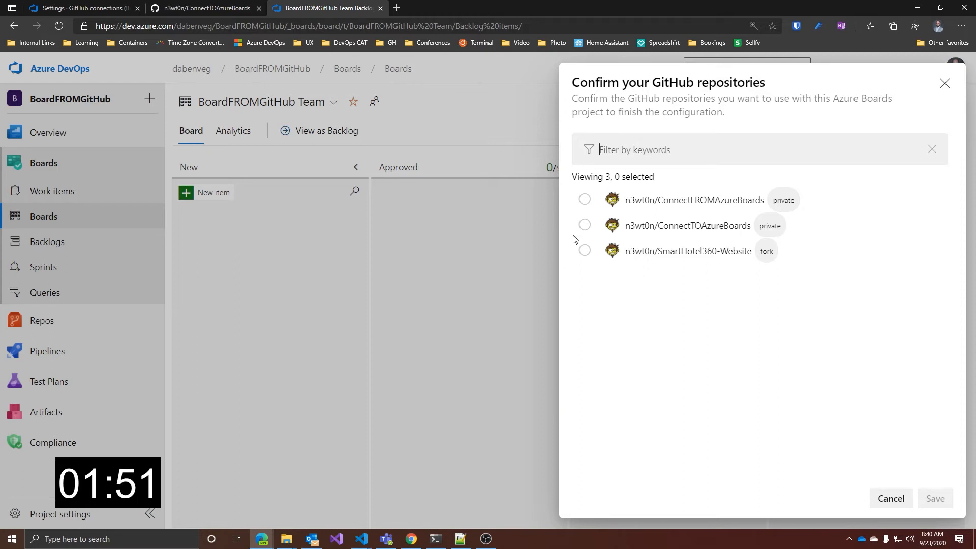
{"action": "left_click", "coordinate": [584, 224]}
{"action": "left_click", "coordinate": [936, 498]}
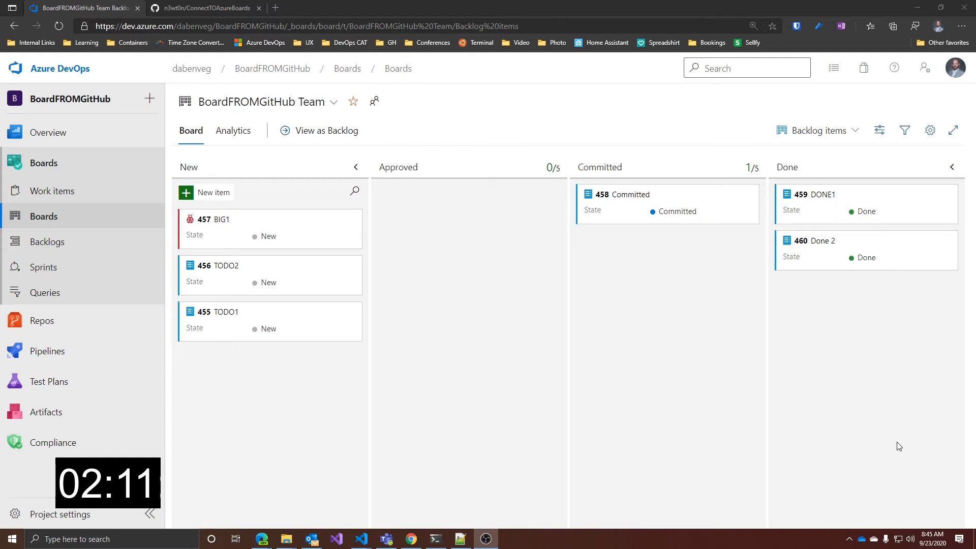
Configure the board's status badge to allow anonymous access and include all columns, and copy its sample Markdown
{"action": "left_click", "coordinate": [930, 131]}
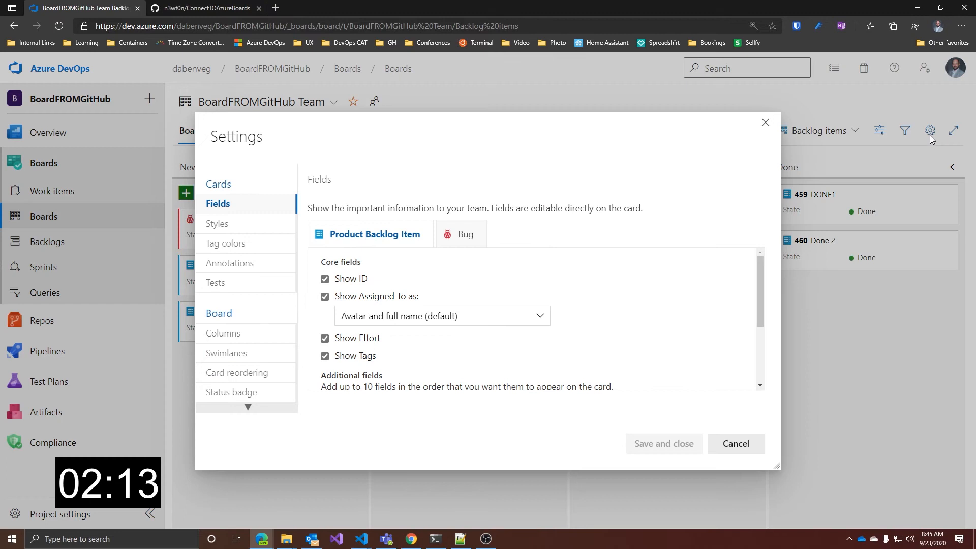
{"action": "left_click", "coordinate": [229, 392]}
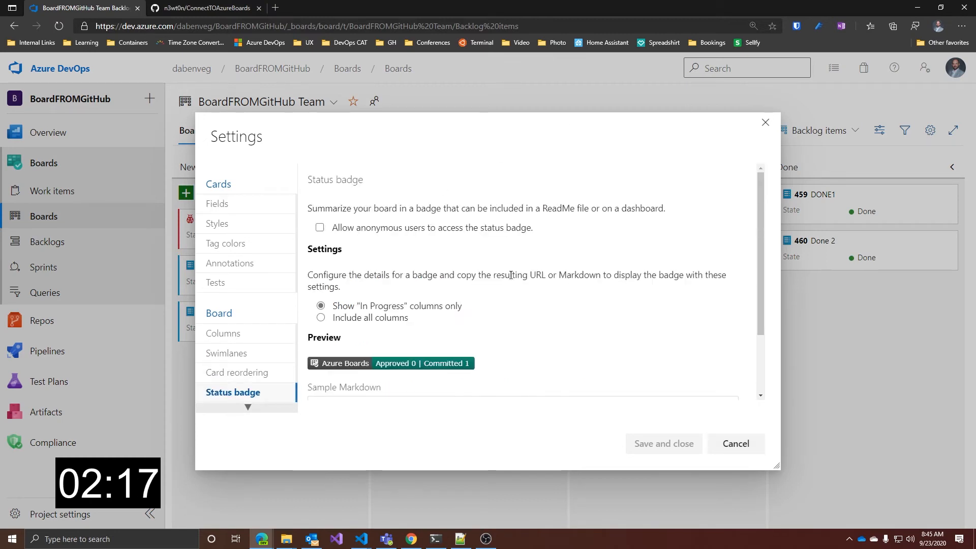
{"action": "left_click", "coordinate": [320, 228]}
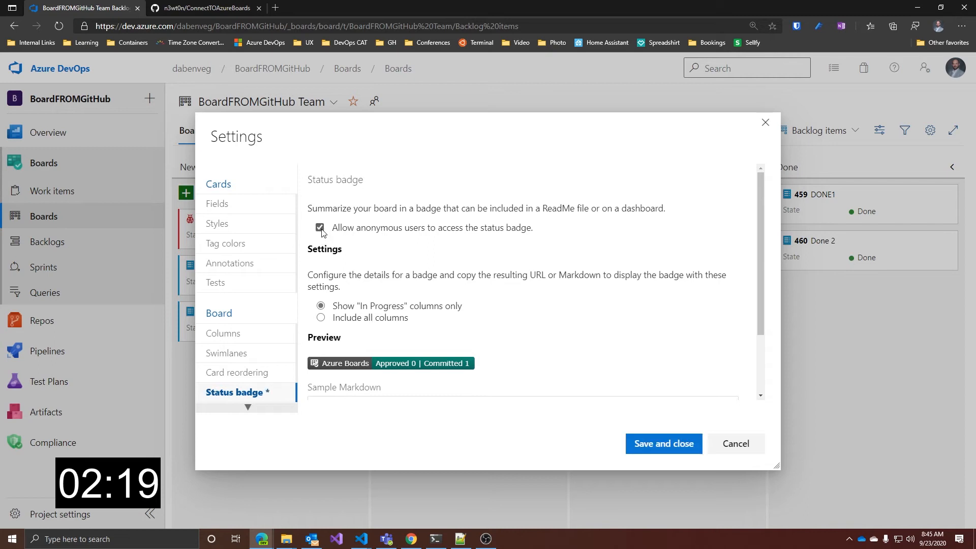
{"action": "scroll", "coordinate": [321, 239], "scroll_direction": "down", "scroll_amount": 1}
{"action": "left_click", "coordinate": [322, 283]}
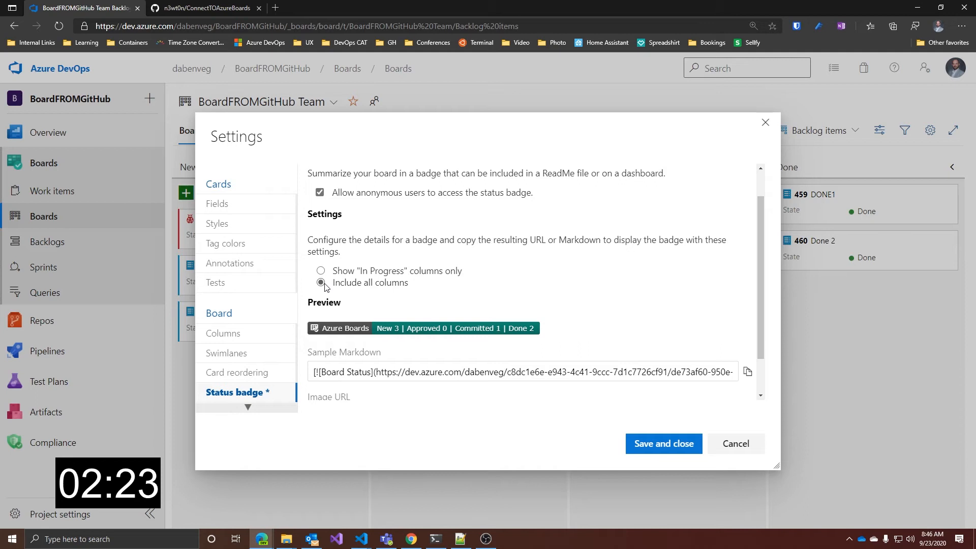
{"action": "scroll", "coordinate": [638, 320], "scroll_direction": "down", "scroll_amount": 1}
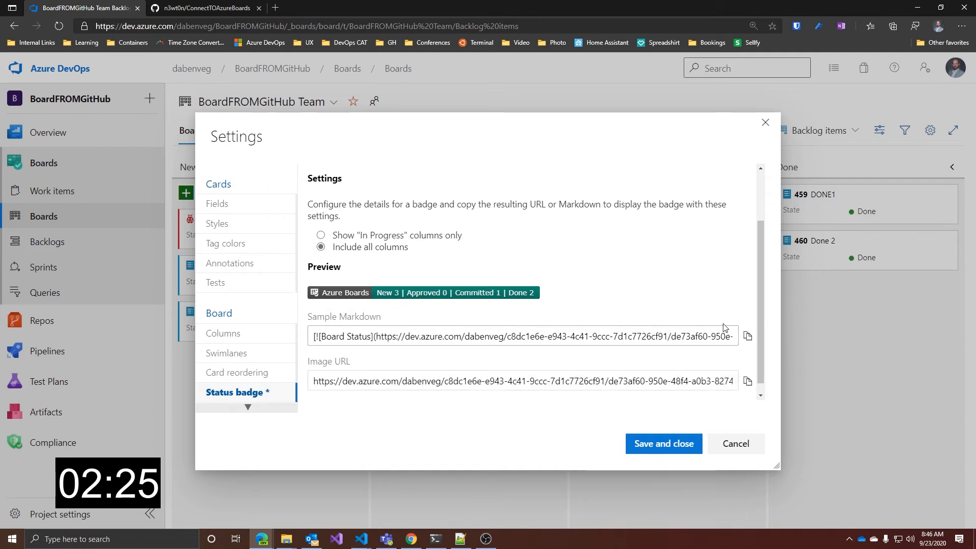
{"action": "left_click", "coordinate": [747, 336]}
Add the copied status badge Markdown to README.md in the ConnectTOAzureBoards repository and commit directly to the master branch
{"action": "left_click", "coordinate": [208, 5]}
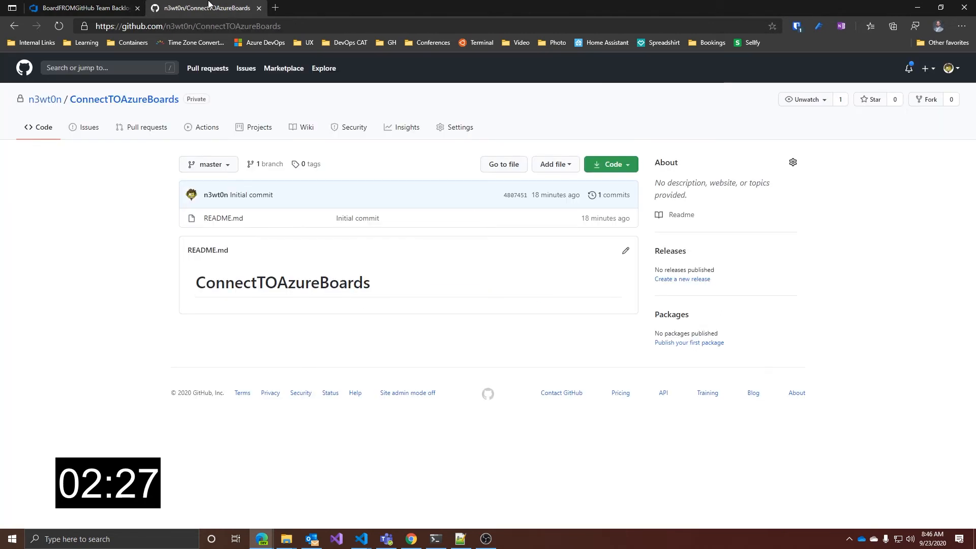
{"action": "left_click", "coordinate": [626, 251]}
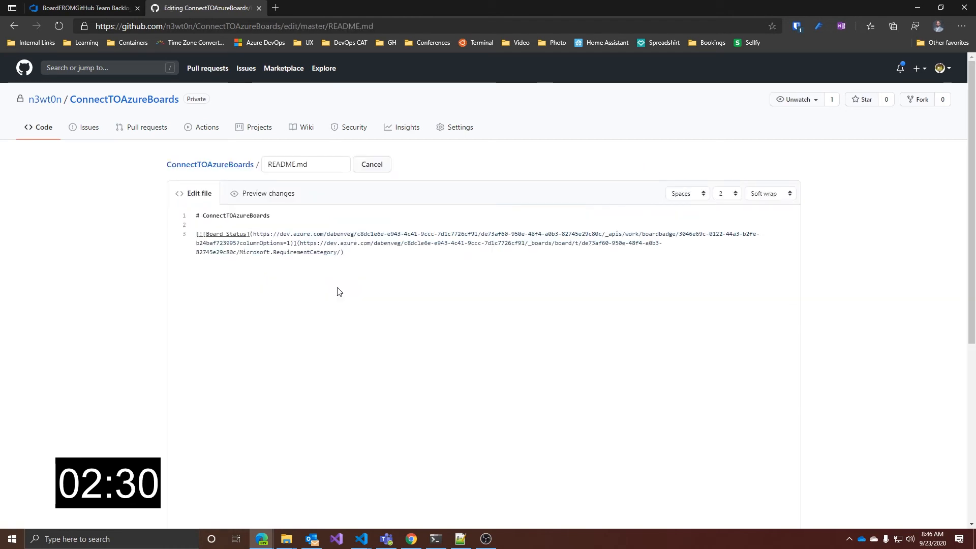
{"action": "scroll", "coordinate": [475, 340], "scroll_direction": "down", "scroll_amount": 10}
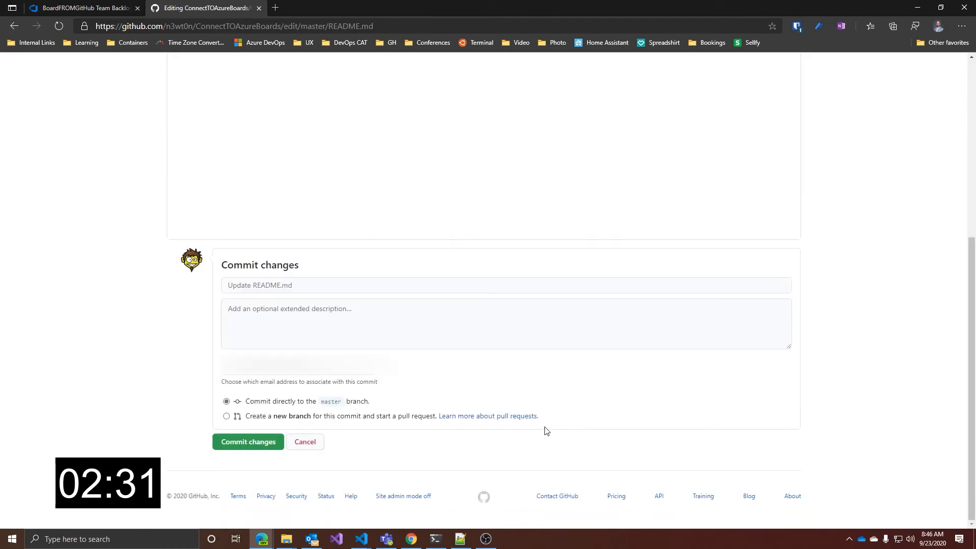
{"action": "left_click", "coordinate": [242, 442]}
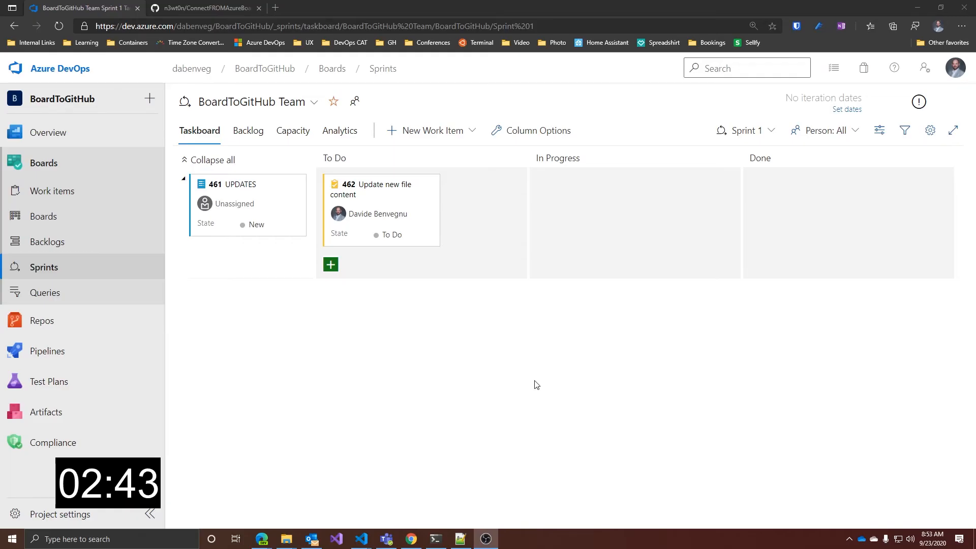
Move task 462 "Update new file content" to In Progress on the BoardToGitHub sprint taskboard
{"action": "left_click_drag", "start_coordinate": [382, 197], "coordinate": [598, 208]}
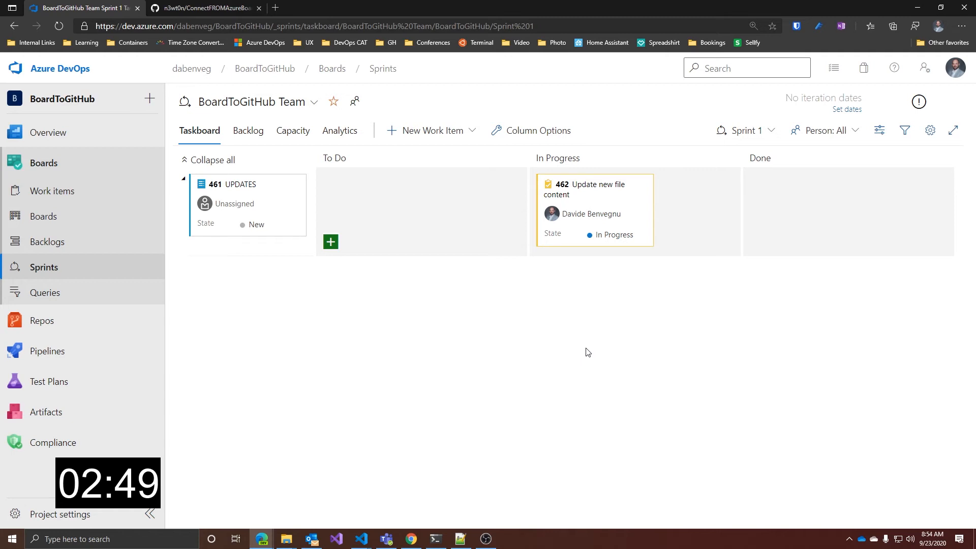
Switch to Visual Studio Code, add "__THIS__ is ___Awesome___" on line 2 of new file.md, and save the file
{"action": "key", "text": "alt+Tab"}
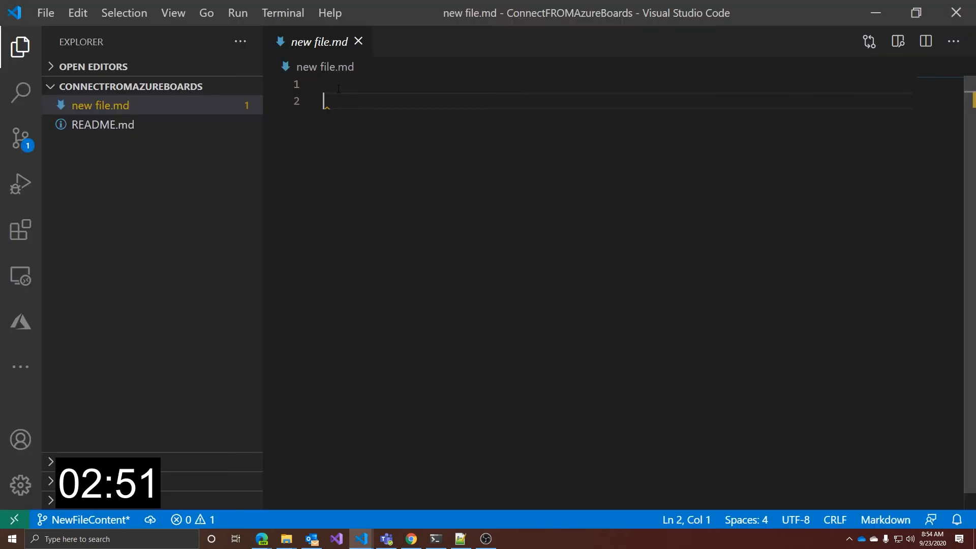
{"action": "key", "text": "ctrl+v"}
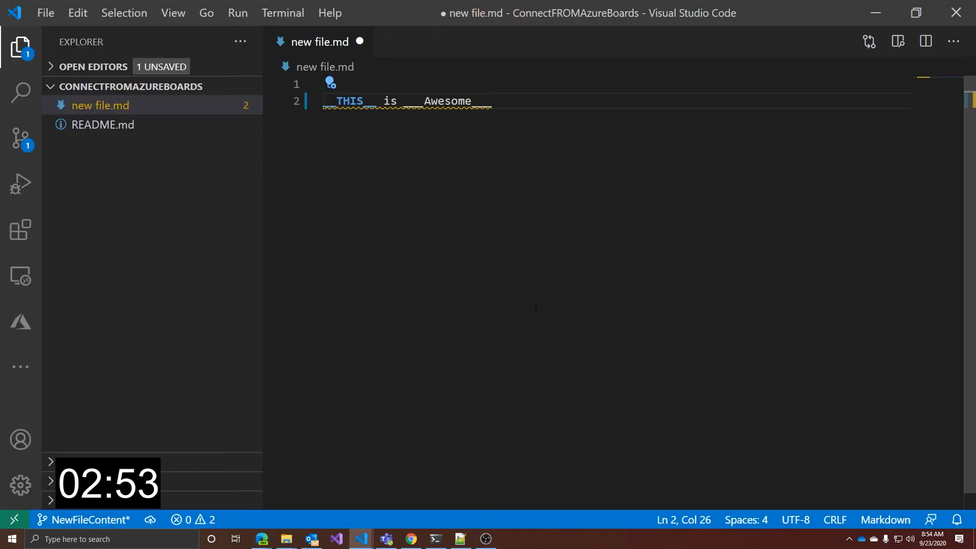
{"action": "key", "text": "ctrl+s"}
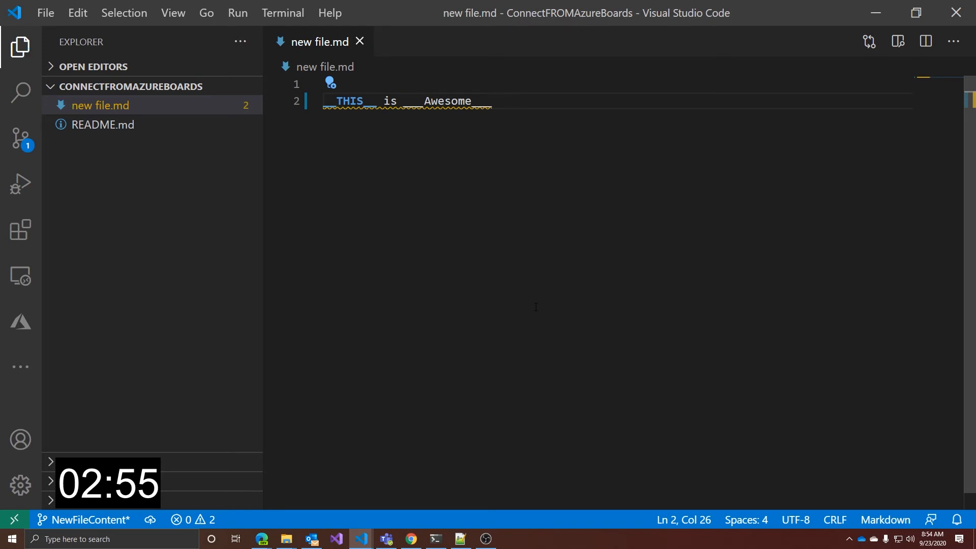
Commit the changes with the message "Added content to the new file." followed by a "Closes AB" reference to the "Update new file content" task
{"action": "left_click", "coordinate": [23, 144]}
{"action": "key", "text": "ctrl+v"}
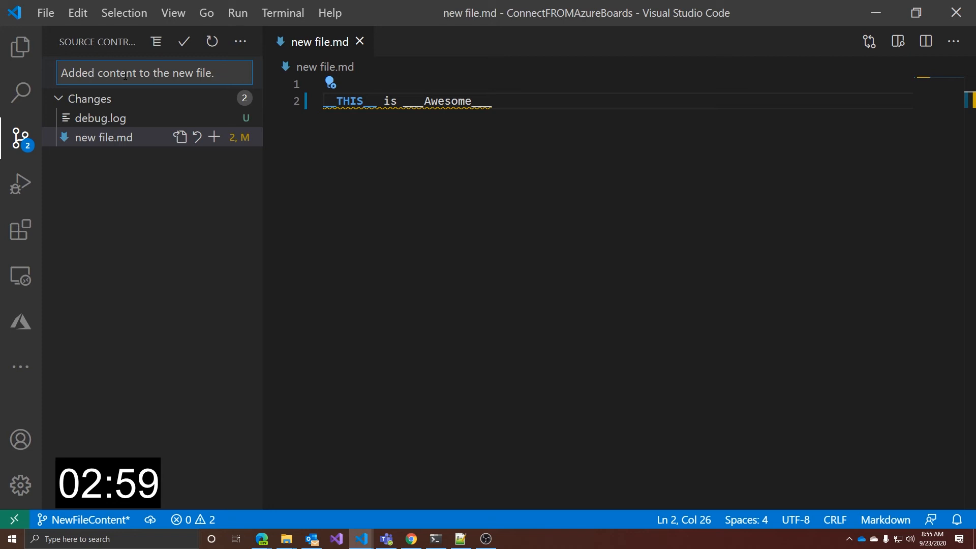
{"action": "key", "text": "alt+Tab"}
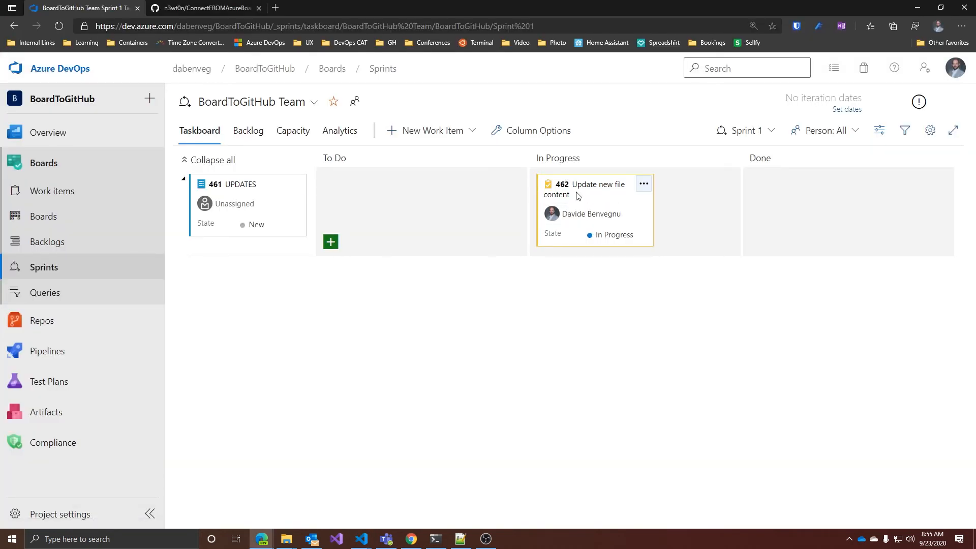
{"action": "key", "text": "alt+Tab"}
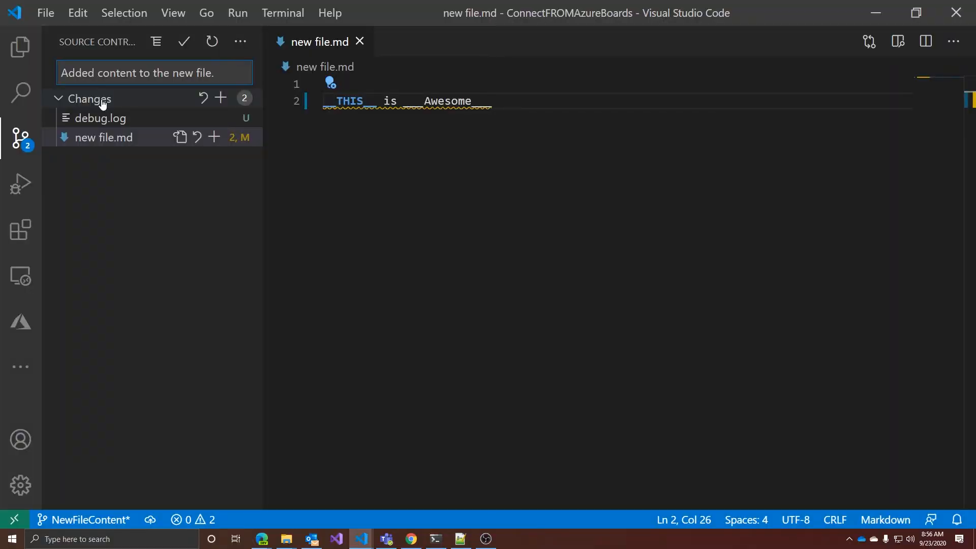
{"action": "type", "text": "lose"}
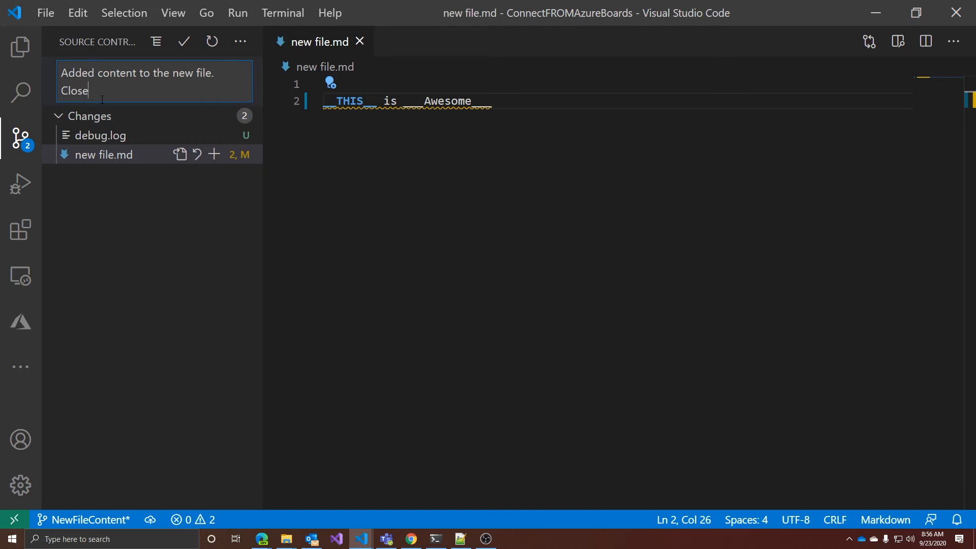
{"action": "type", "text": "s AB"}
{"action": "left_click", "coordinate": [184, 41]}
Push the NewFileContent branch to the remote repository and return to the Azure DevOps taskboard in the browser
{"action": "left_click", "coordinate": [241, 41]}
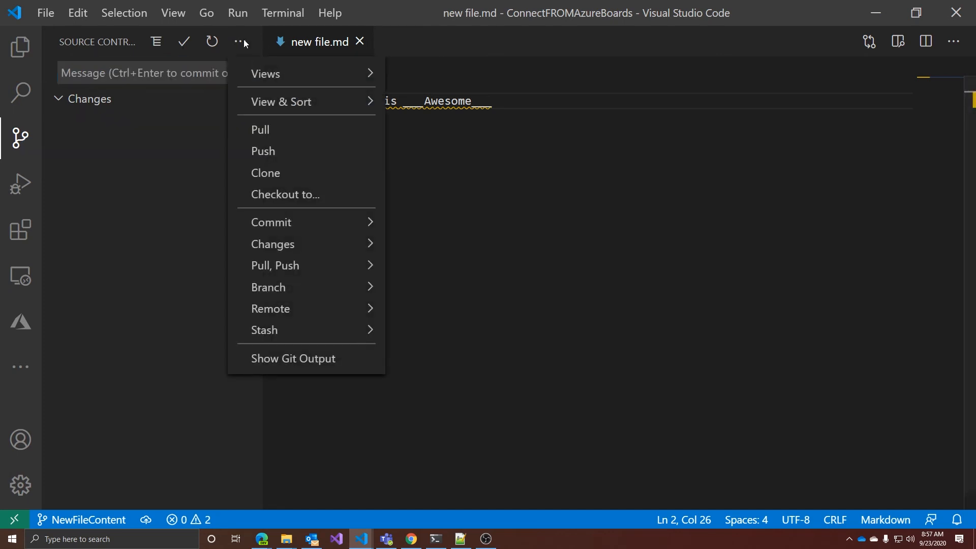
{"action": "left_click", "coordinate": [314, 152]}
{"action": "left_click", "coordinate": [565, 272]}
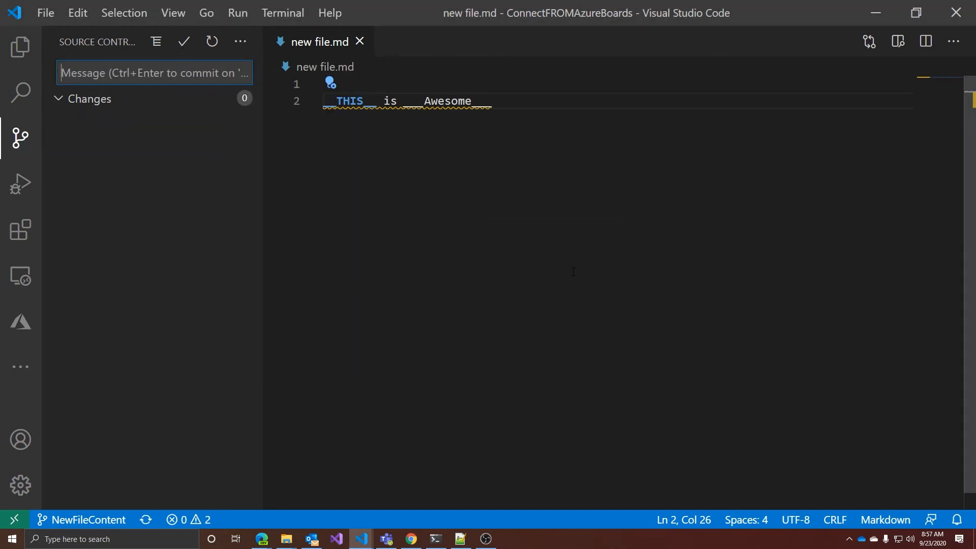
{"action": "mouse_move", "coordinate": [262, 538]}
{"action": "left_click", "coordinate": [249, 470]}
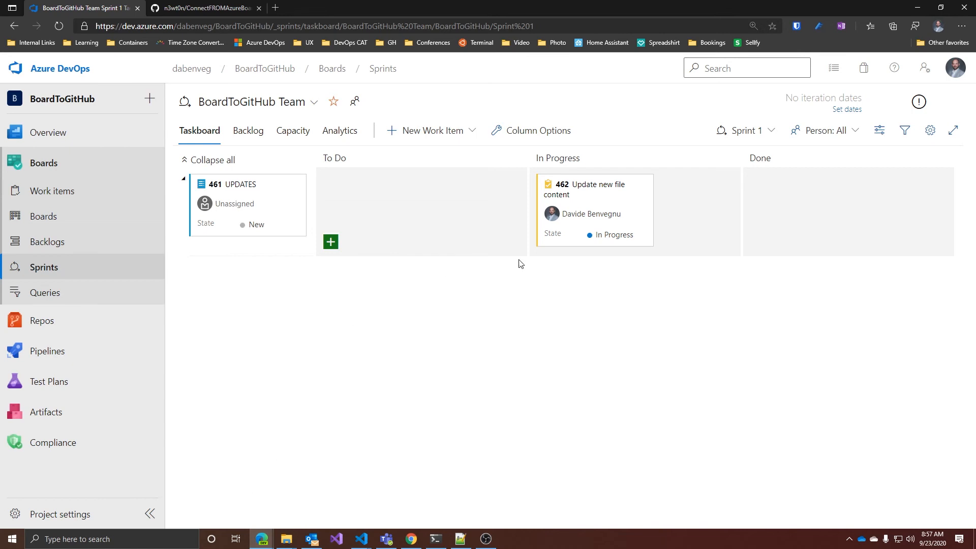
Open task 462 "Update new file content" from the taskboard and examine the GitHub commit linked in its Development section
{"action": "left_click", "coordinate": [585, 214]}
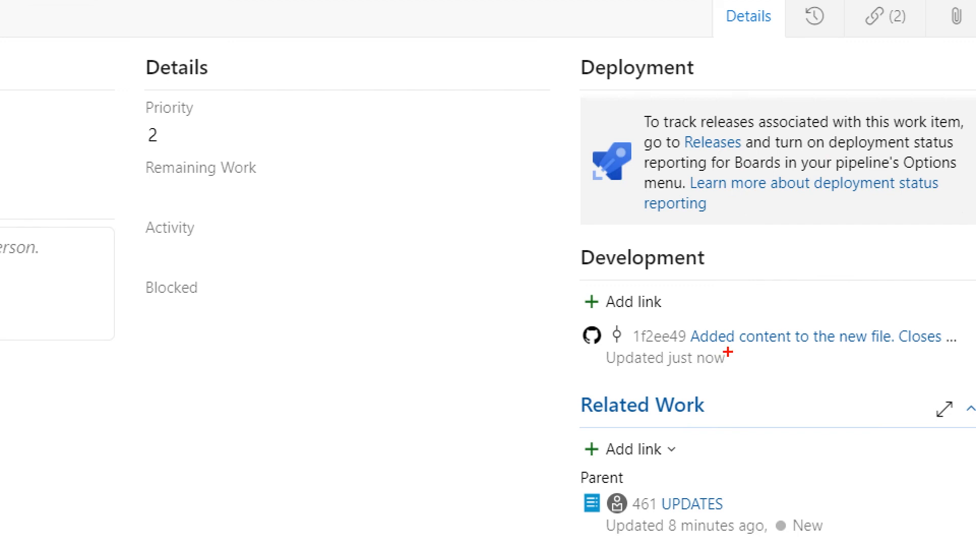
{"action": "left_click_drag", "start_coordinate": [753, 329], "coordinate": [771, 256]}
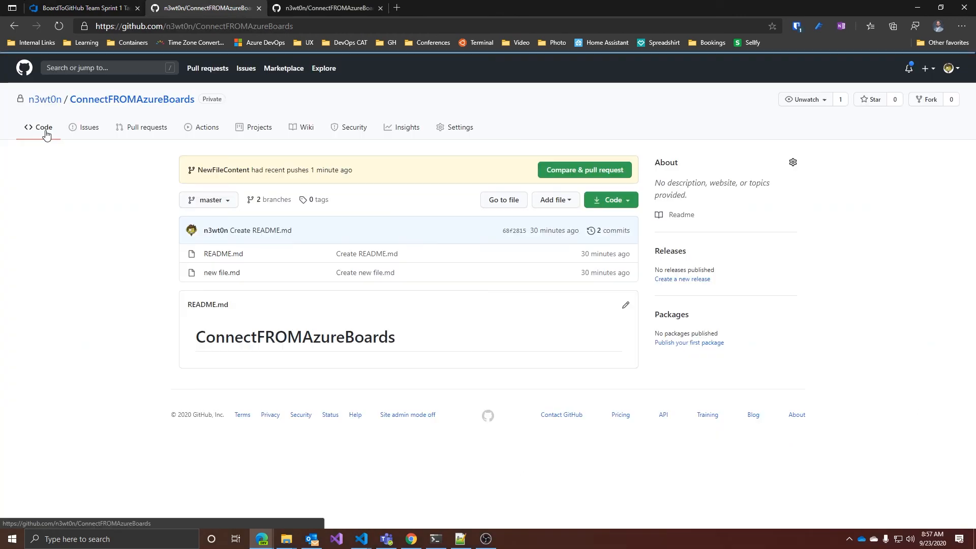
In the ConnectFROMAzureBoards GitHub repository, create a pull request from NewFileContent into master and merge it
{"action": "left_click", "coordinate": [587, 169]}
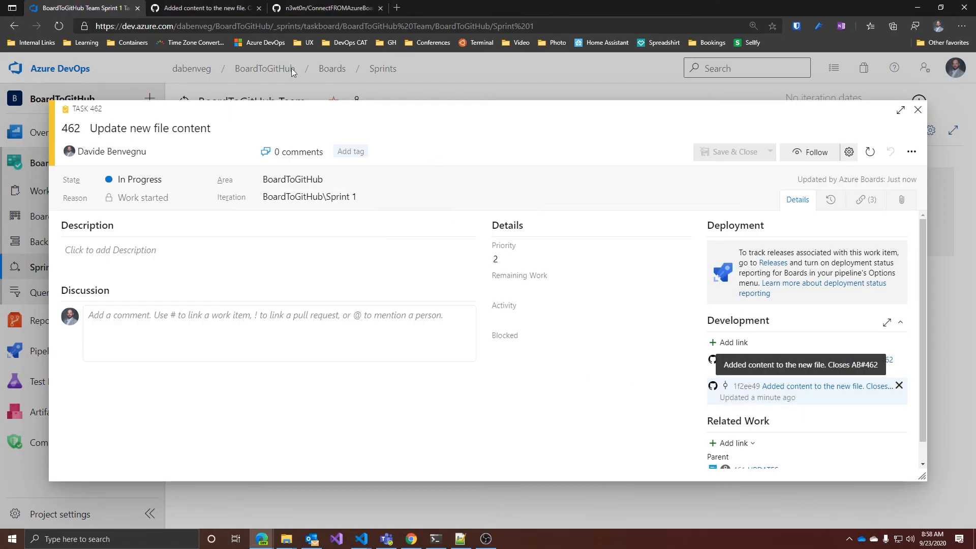
{"action": "left_click", "coordinate": [223, 6]}
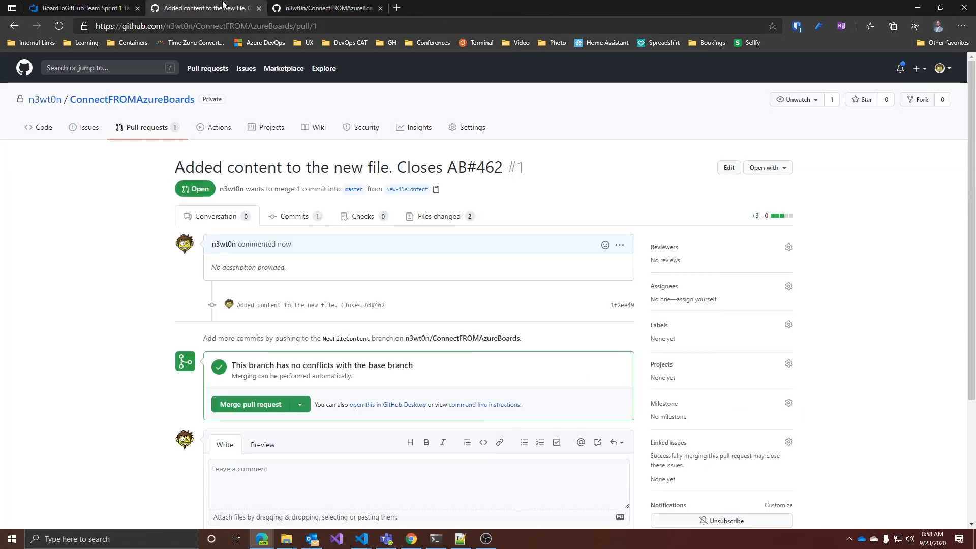
{"action": "left_click", "coordinate": [251, 404]}
{"action": "left_click", "coordinate": [262, 461]}
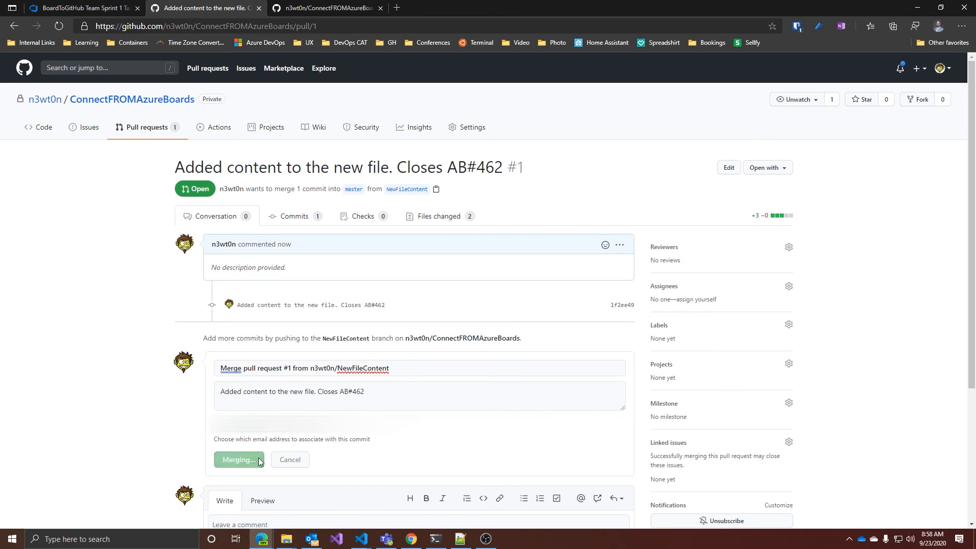
{"action": "left_click", "coordinate": [55, 131]}
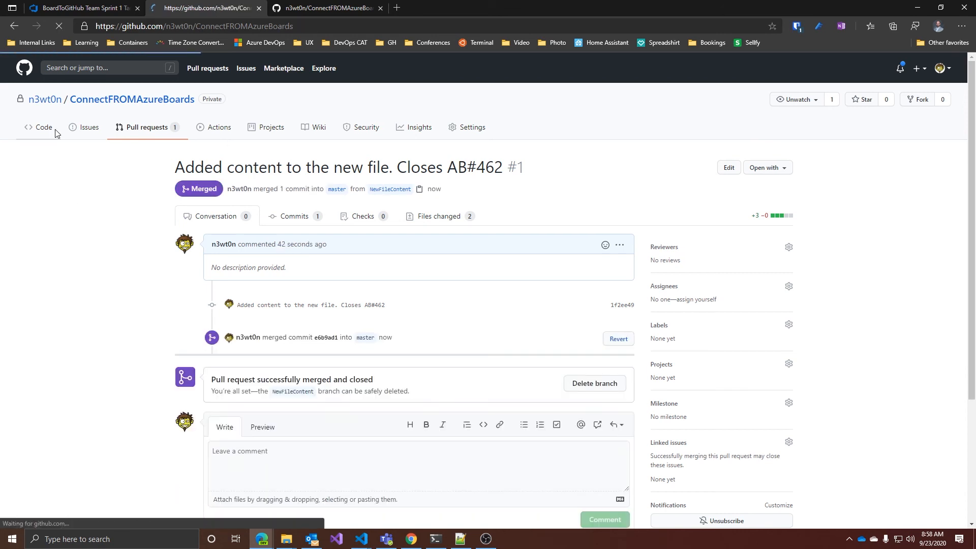
Switch back to task 462 in Azure DevOps and examine the linked pull request, its status, and the commits under Development
{"action": "left_click", "coordinate": [76, 6]}
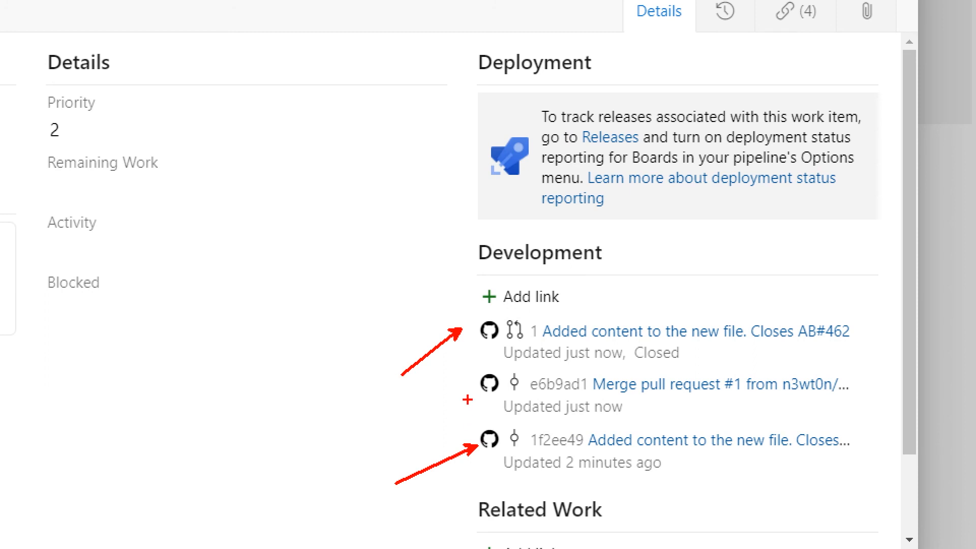
{"action": "left_click_drag", "start_coordinate": [467, 400], "coordinate": [362, 436]}
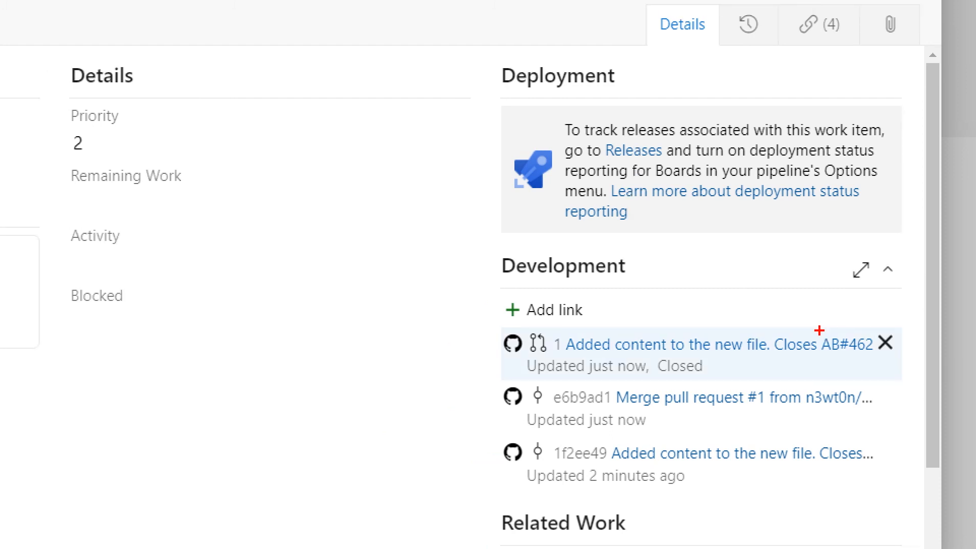
{"action": "left_click_drag", "start_coordinate": [819, 331], "coordinate": [880, 360]}
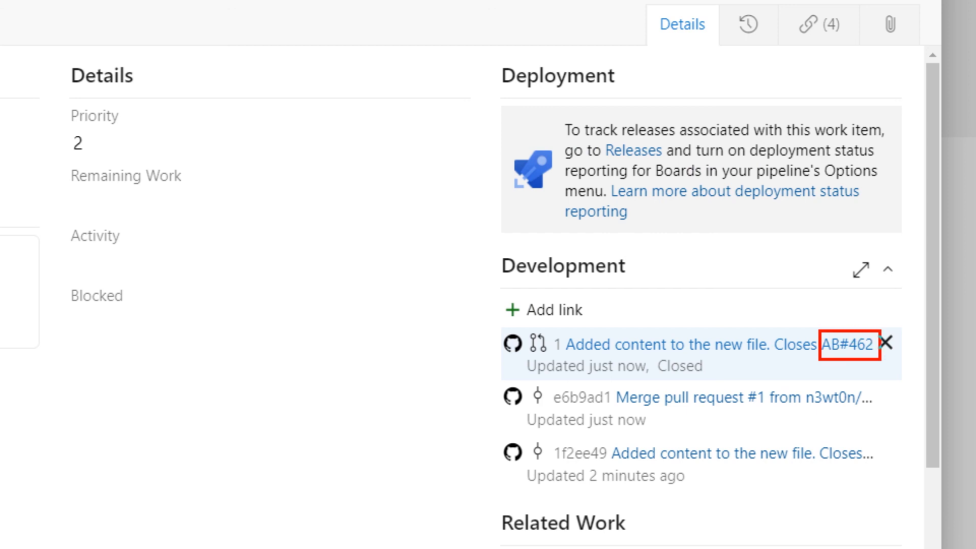